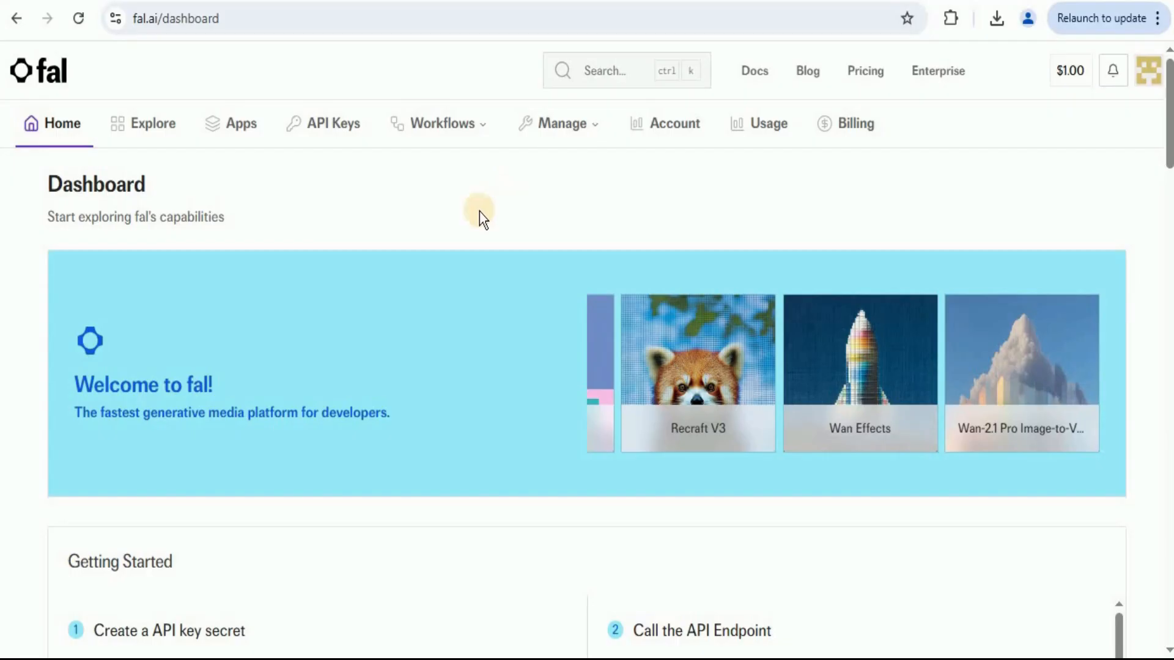
- Search for the turbo-flux-trainer model and open its page
left_click(612, 82)
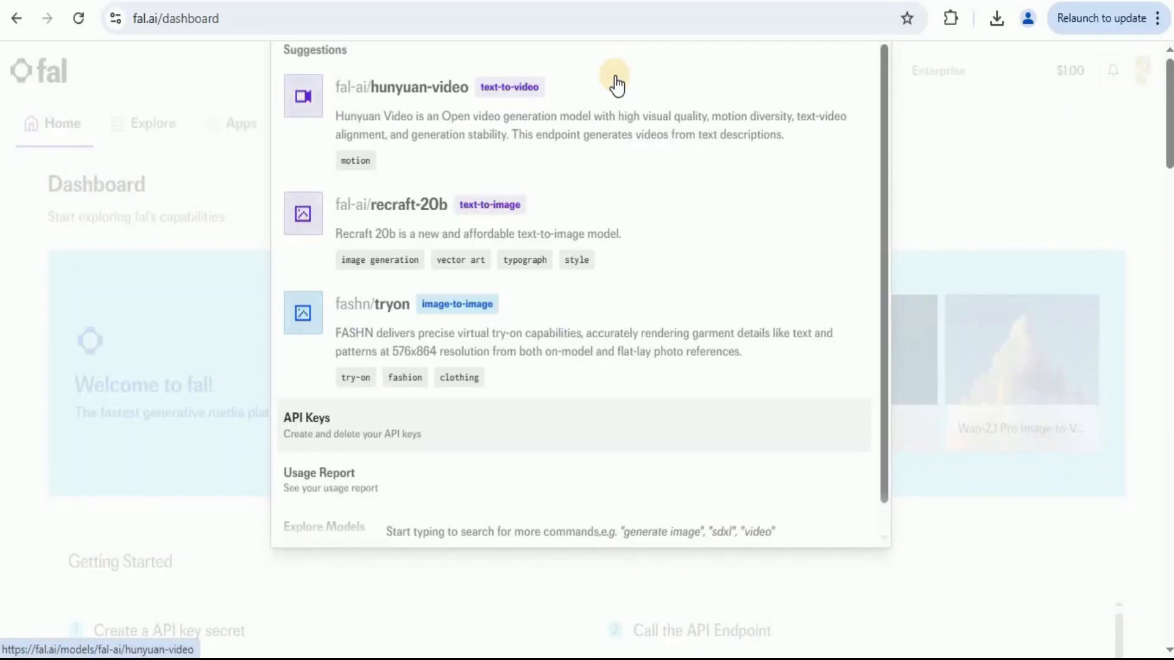
key("ctrl+v")
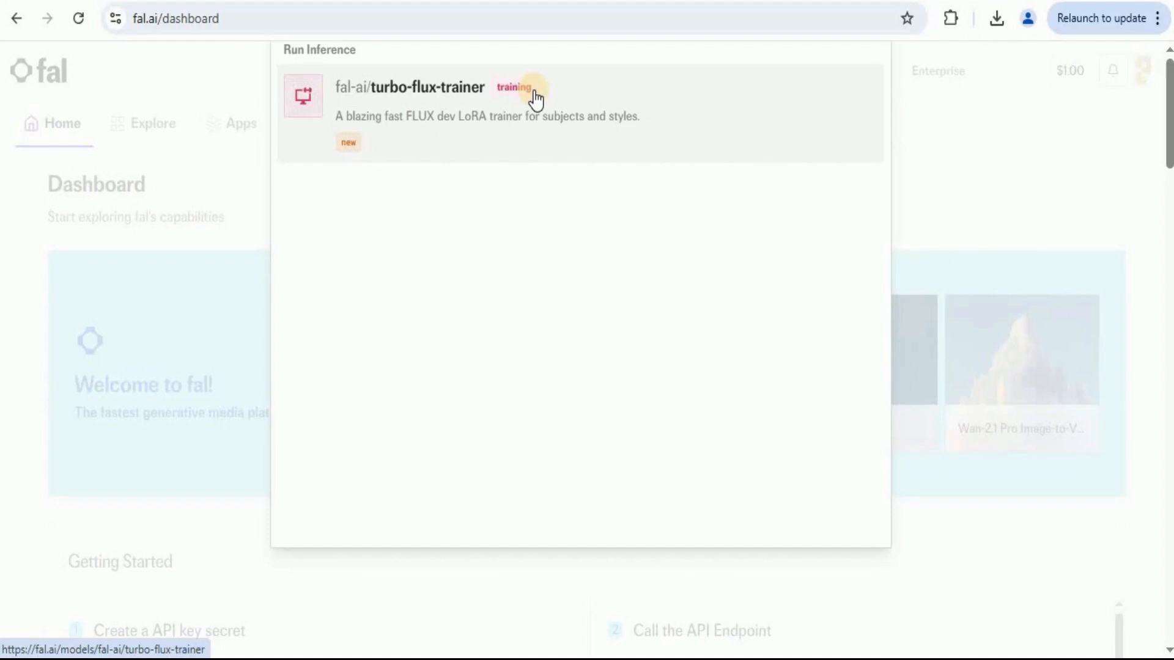
left_click(505, 121)
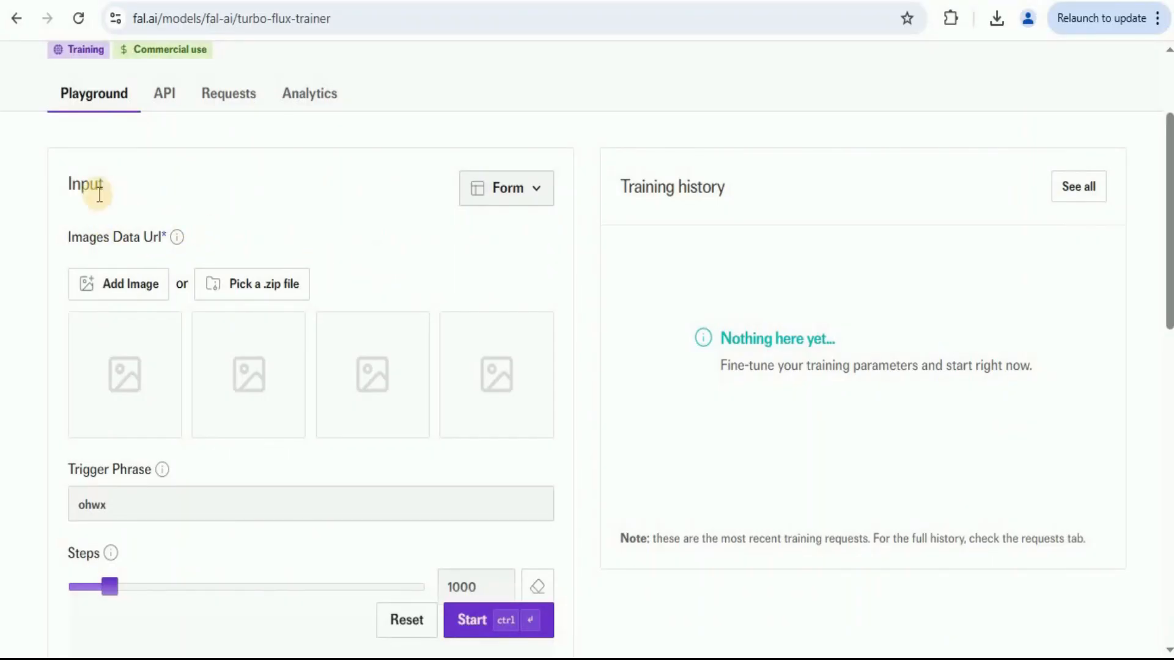
- Add three portrait images of the man from the Downloads folder as the training images
left_click(129, 294)
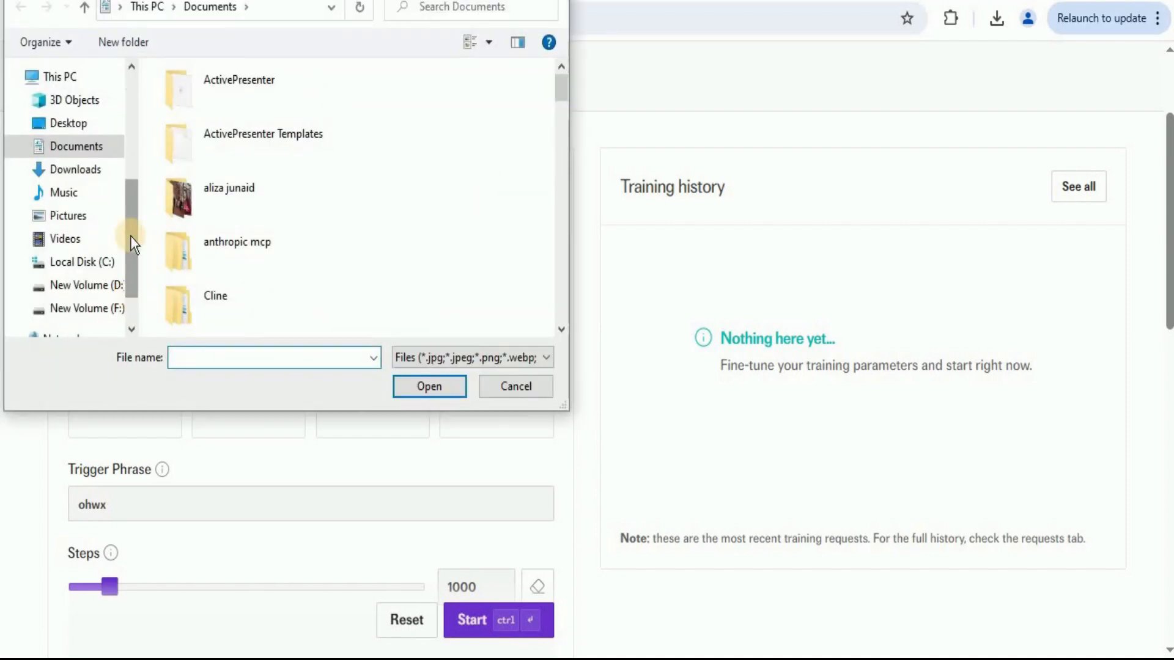
left_click(92, 175)
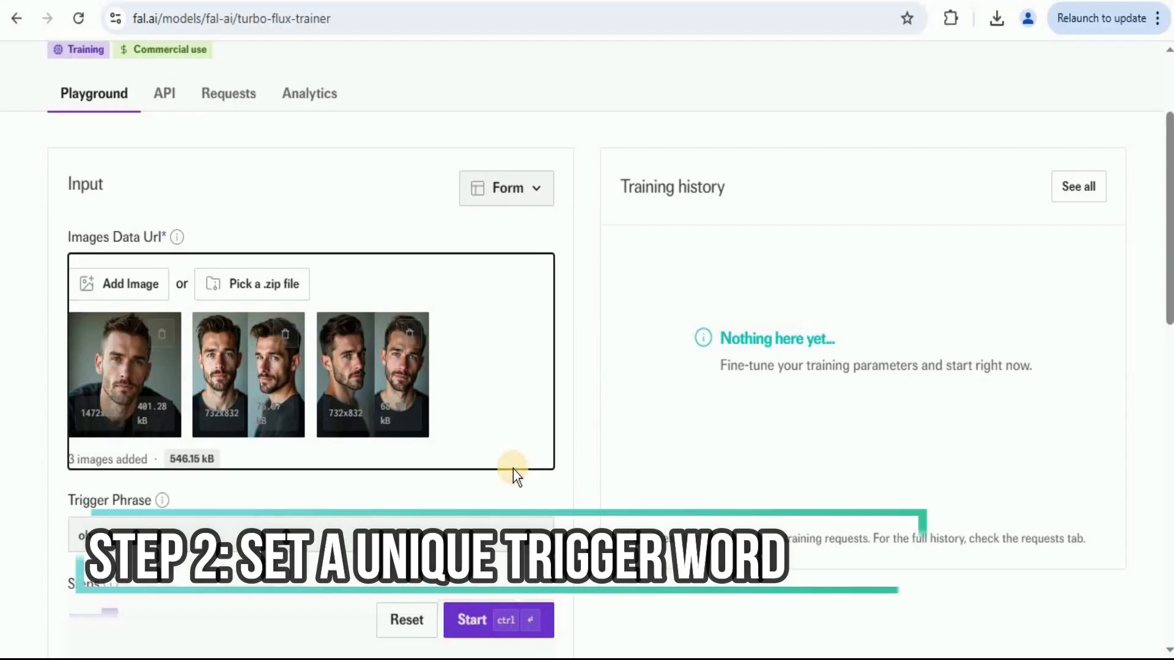
- Replace the trigger phrase with "xman"
scroll(512, 469, "down", 3)
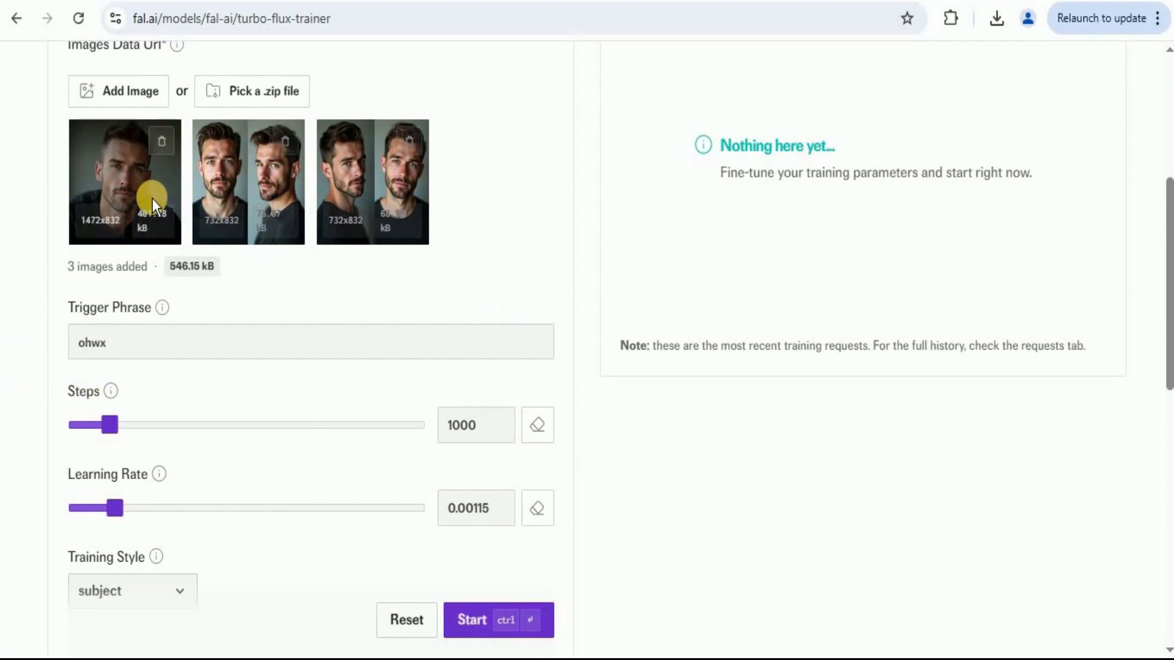
left_click(127, 346)
key("BackSpace")
key("BackSpace")
key("BackSpace")
key("BackSpace")
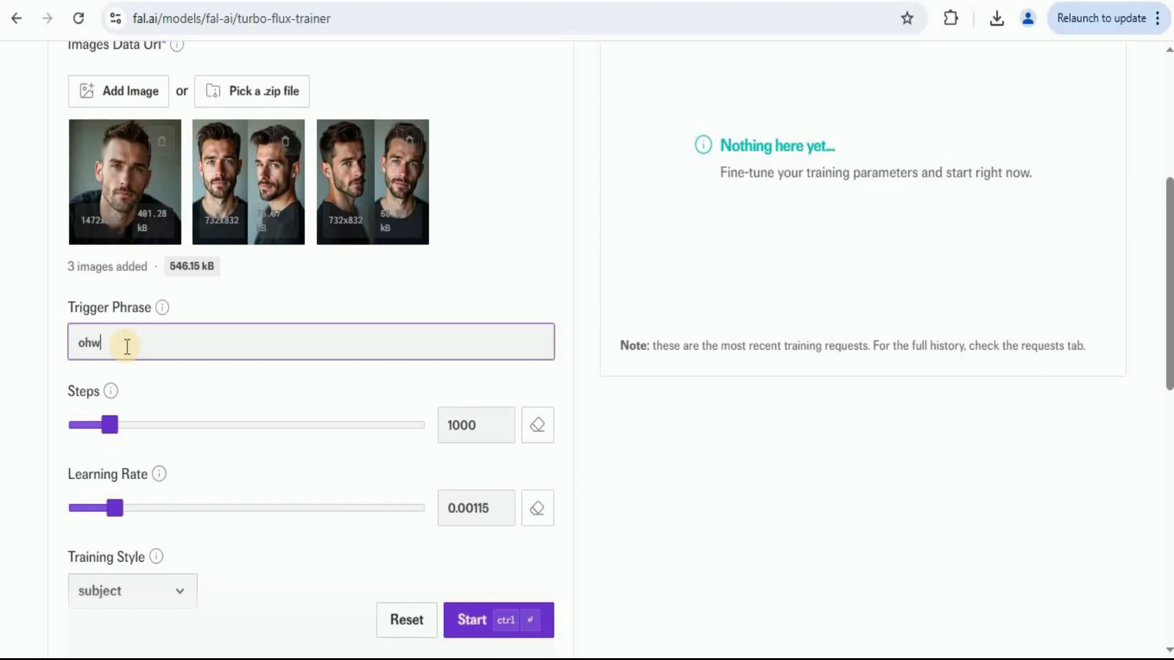
type("xman")
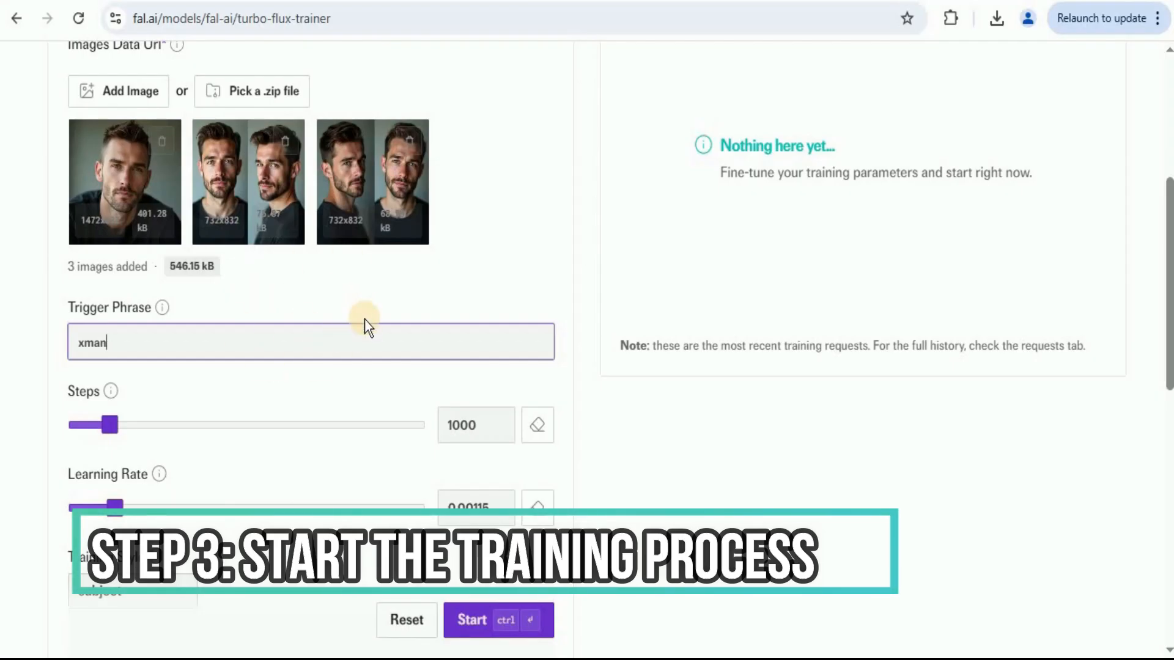
left_click(479, 261)
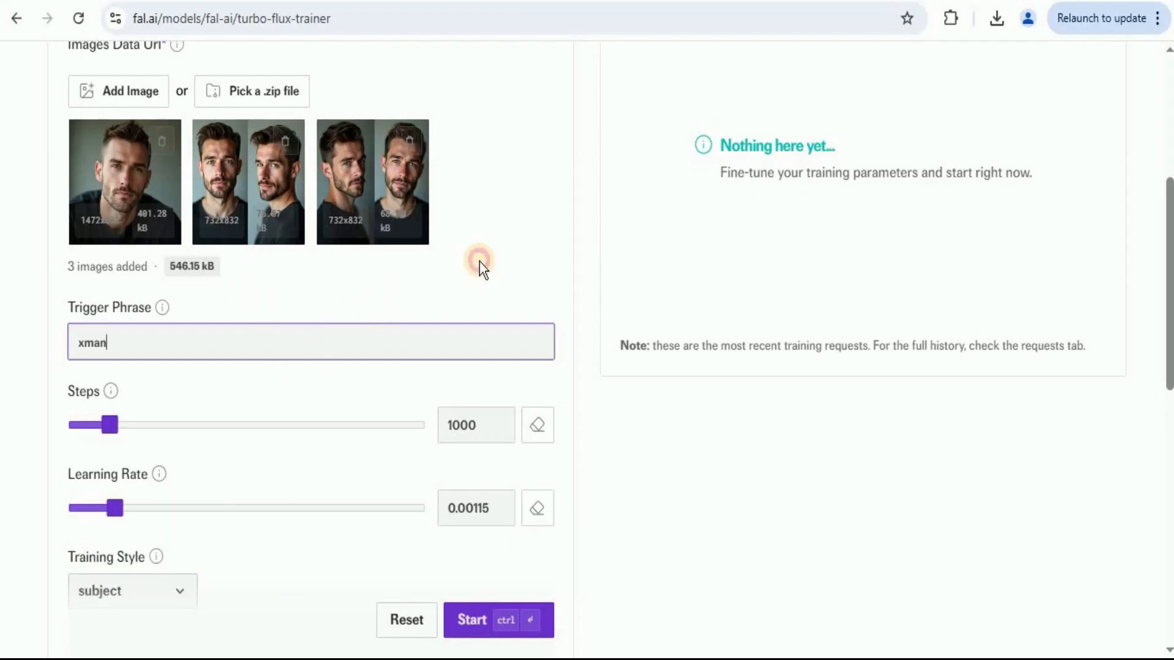
- Choose "subject" as the training style
scroll(479, 261, "down", 3)
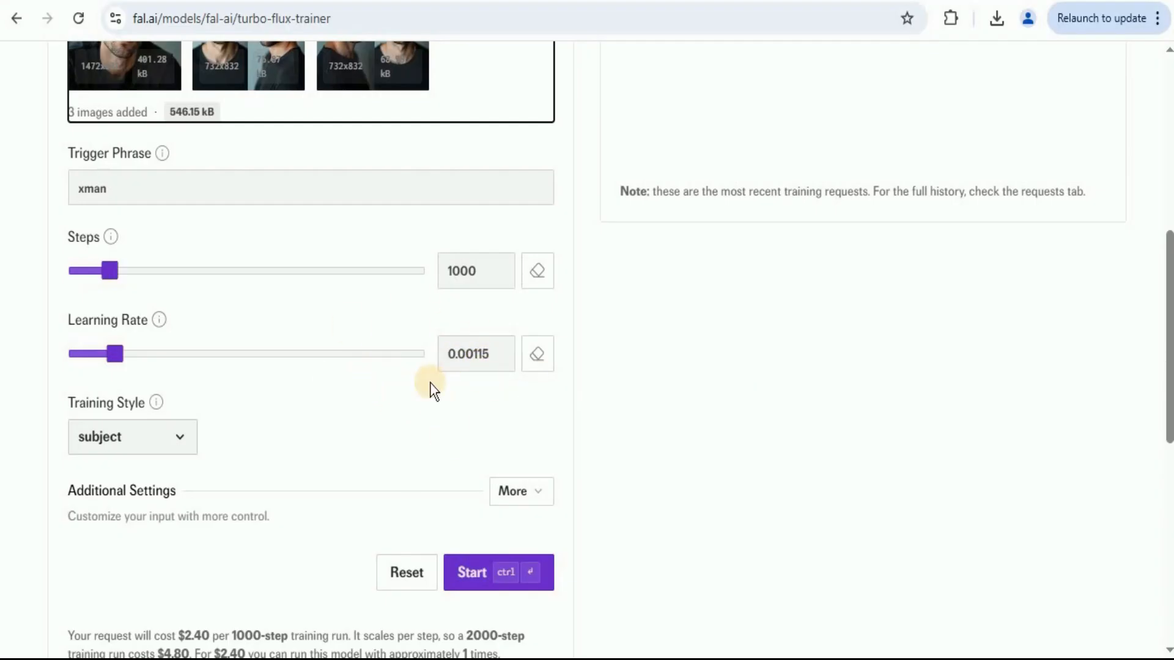
scroll(155, 375, "down", 1)
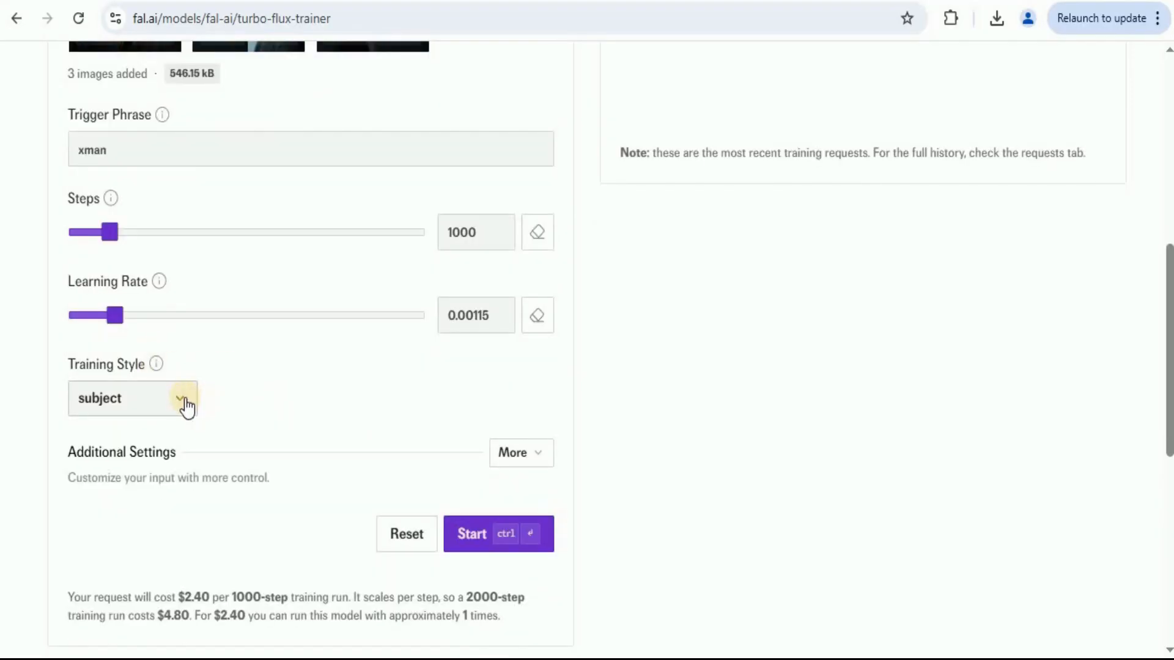
left_click(184, 402)
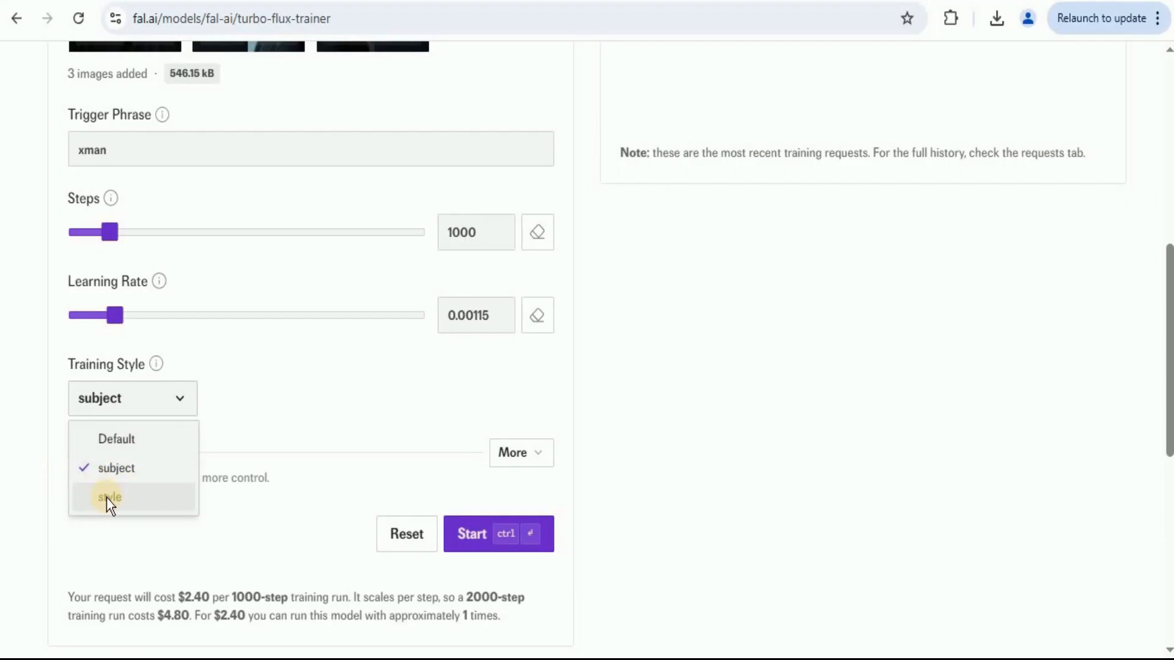
left_click(135, 470)
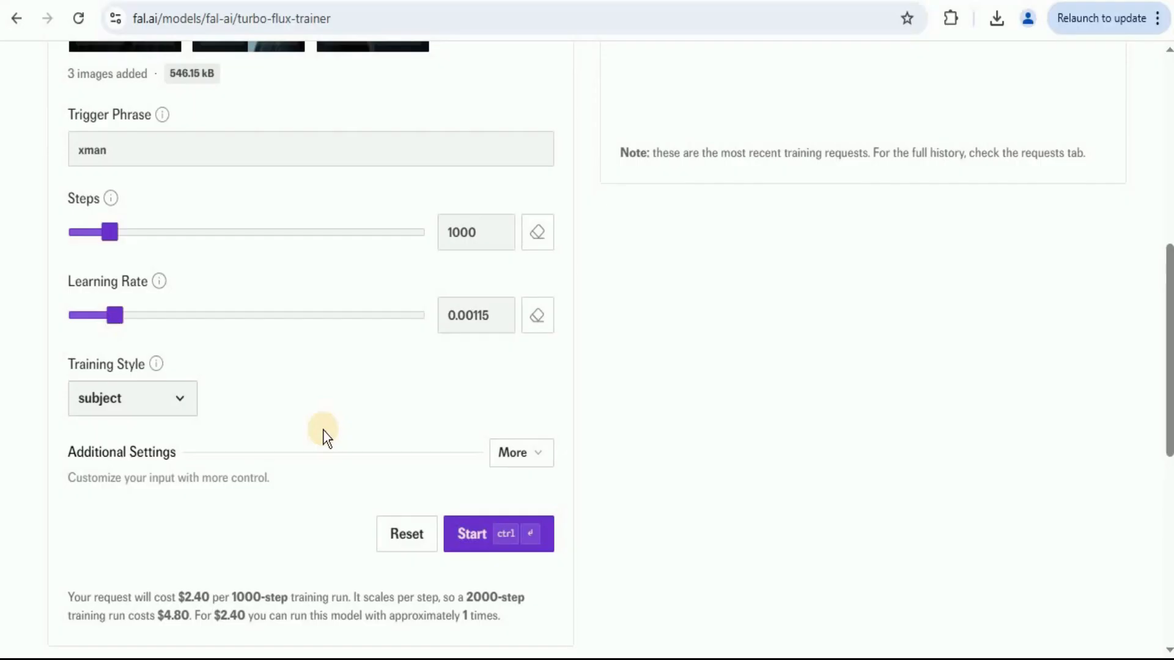
- Examine the additional training settings, including Face Crop, and collapse them again
scroll(293, 421, "down", 1)
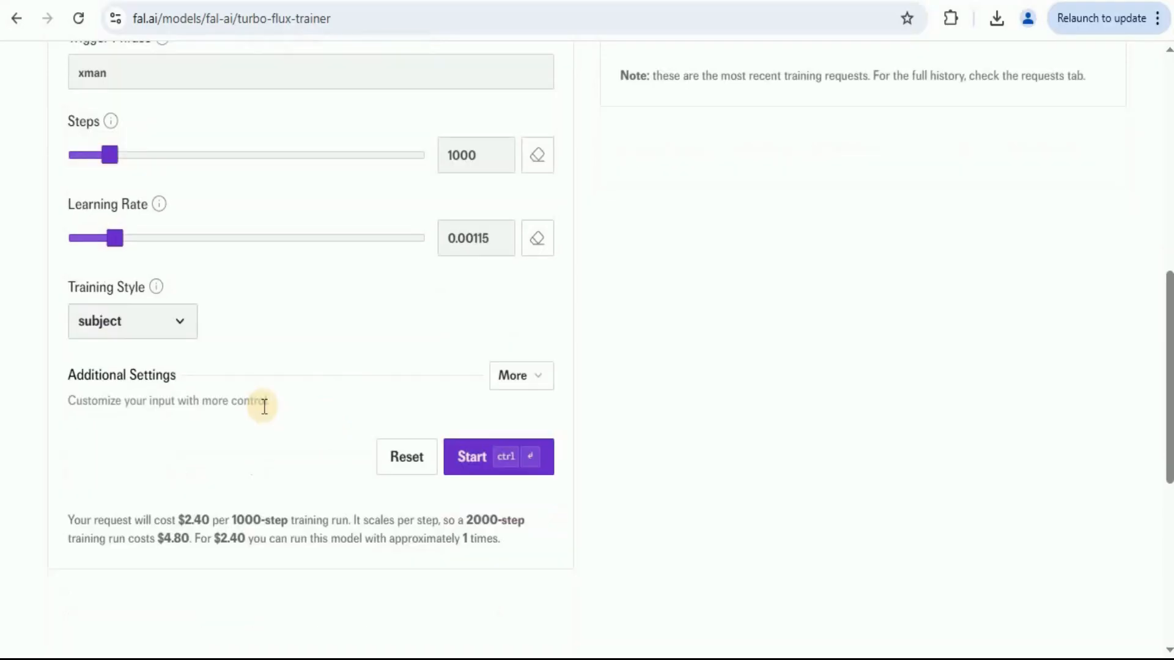
left_click(522, 377)
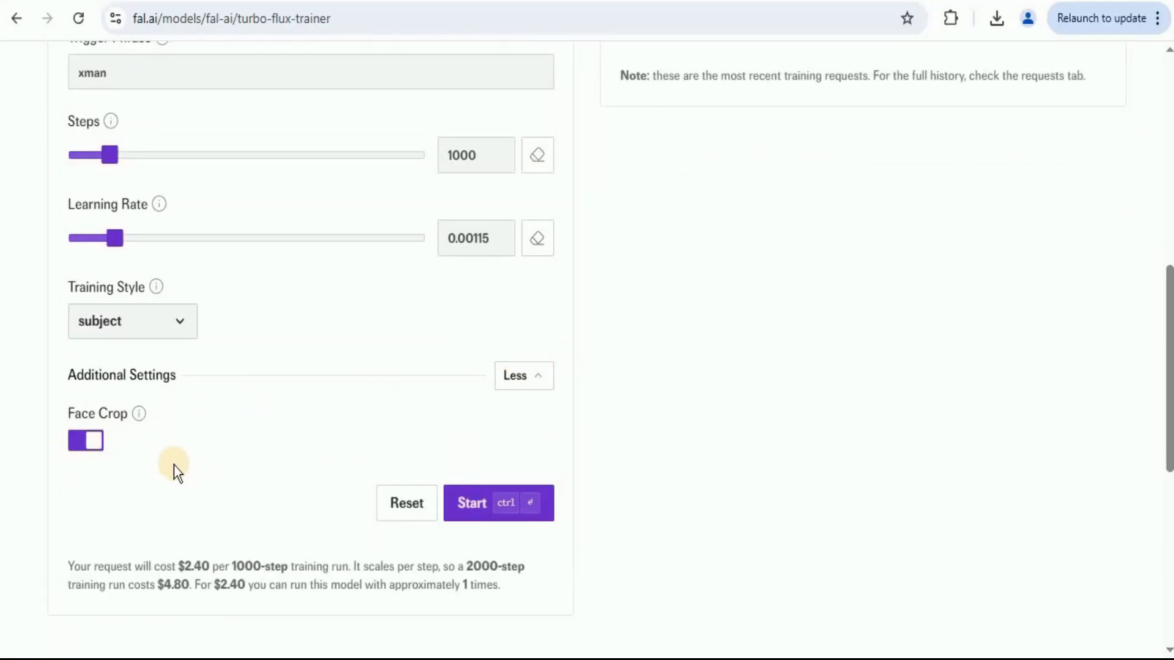
left_click(527, 383)
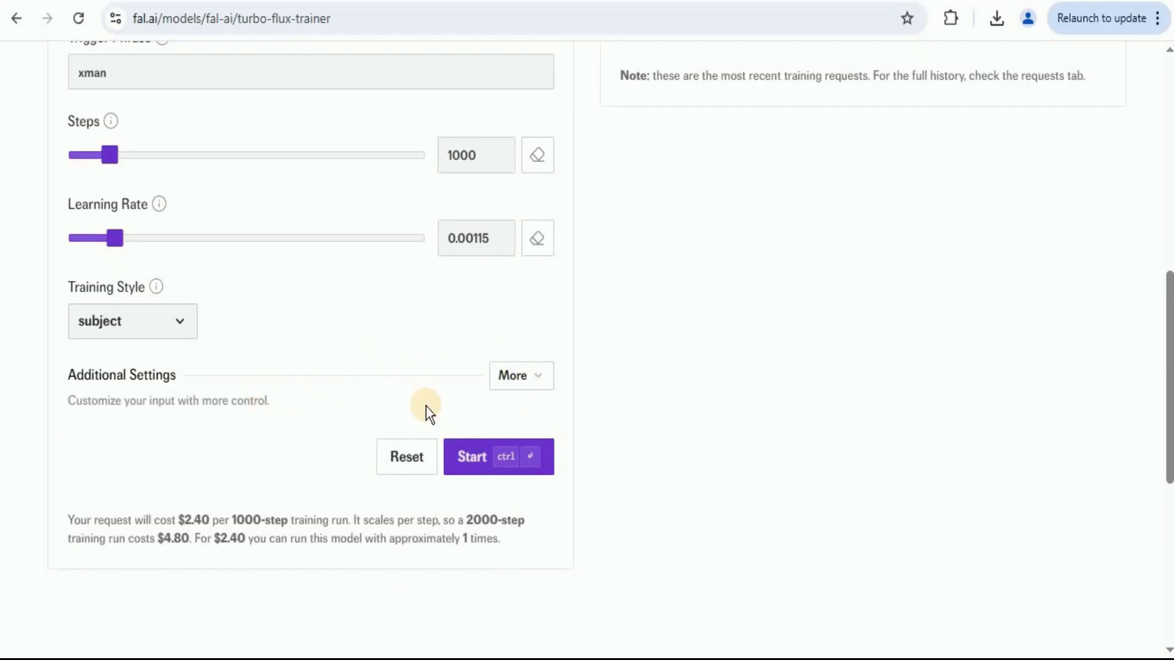
- Start the LoRA training run and check its progress logs
left_click(481, 463)
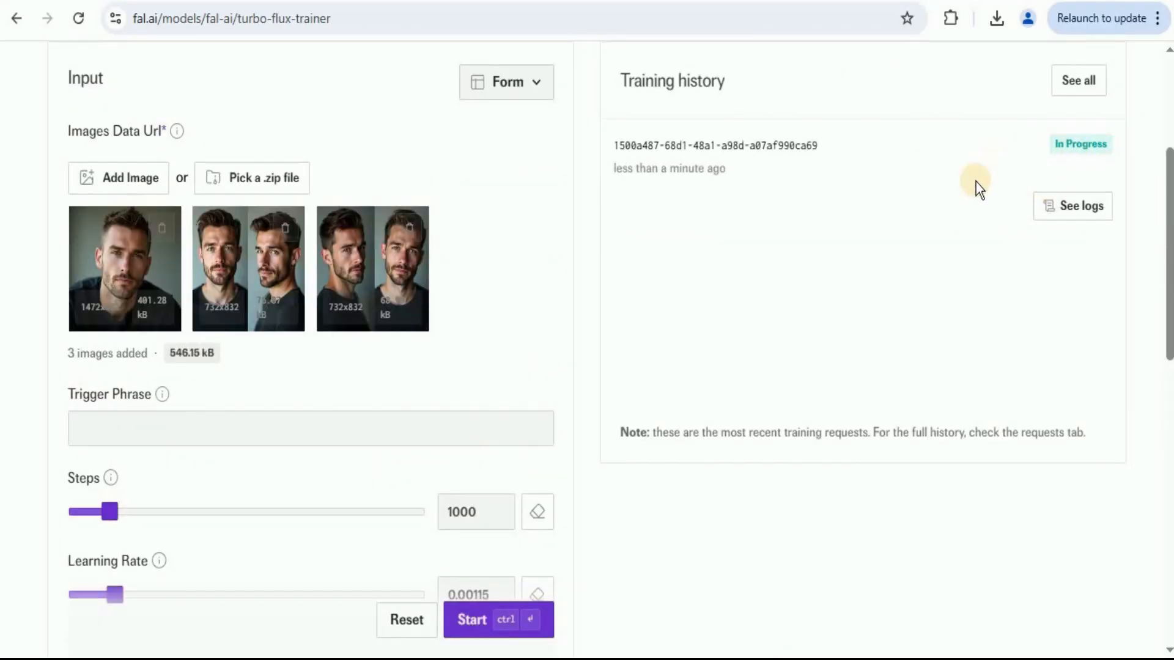
left_click(1097, 215)
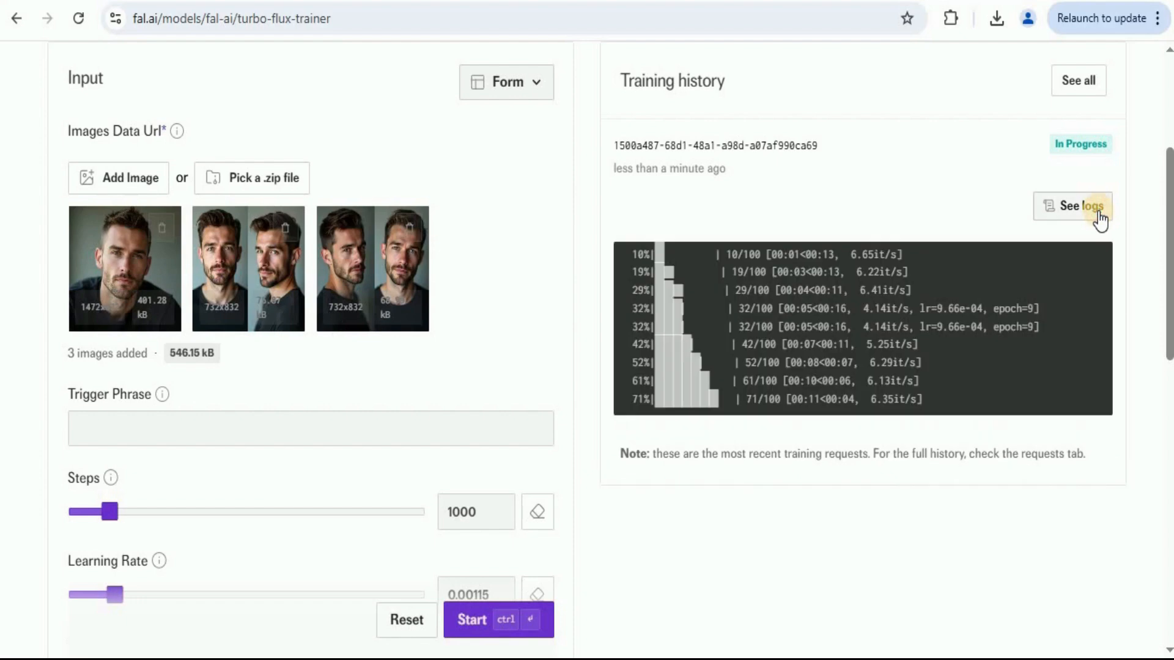
left_click(1059, 212)
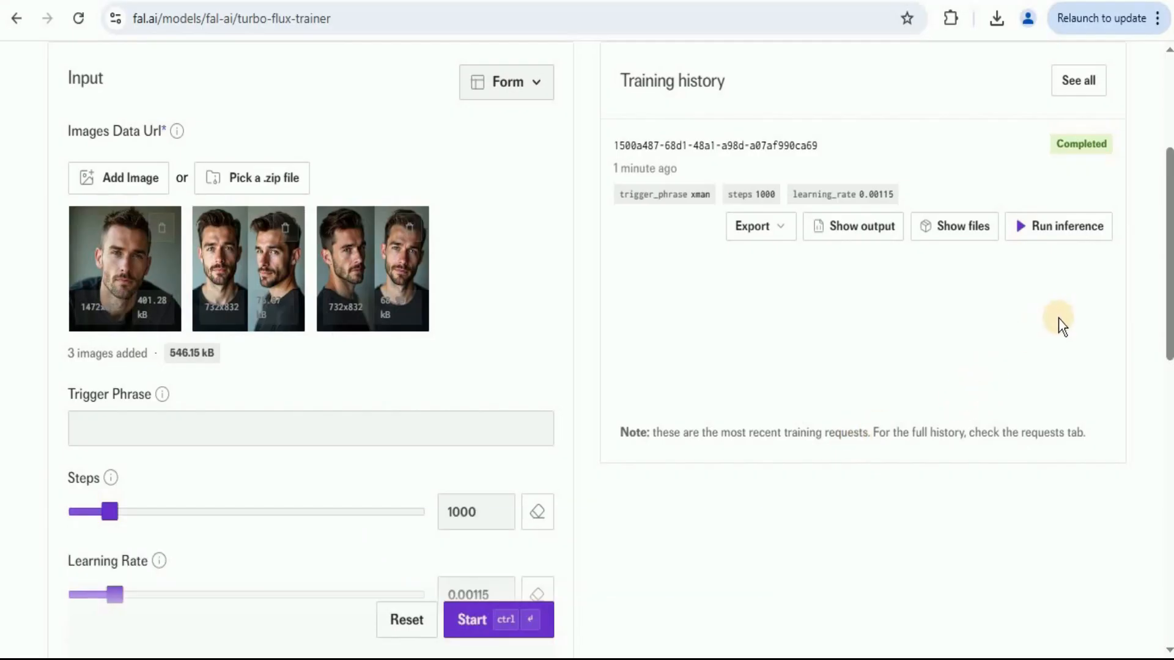
- Run inference on the completed training and generate an image from the prompt "xman wearing a puffer jacket while enjoying the snow in Alaska"
left_click(1071, 238)
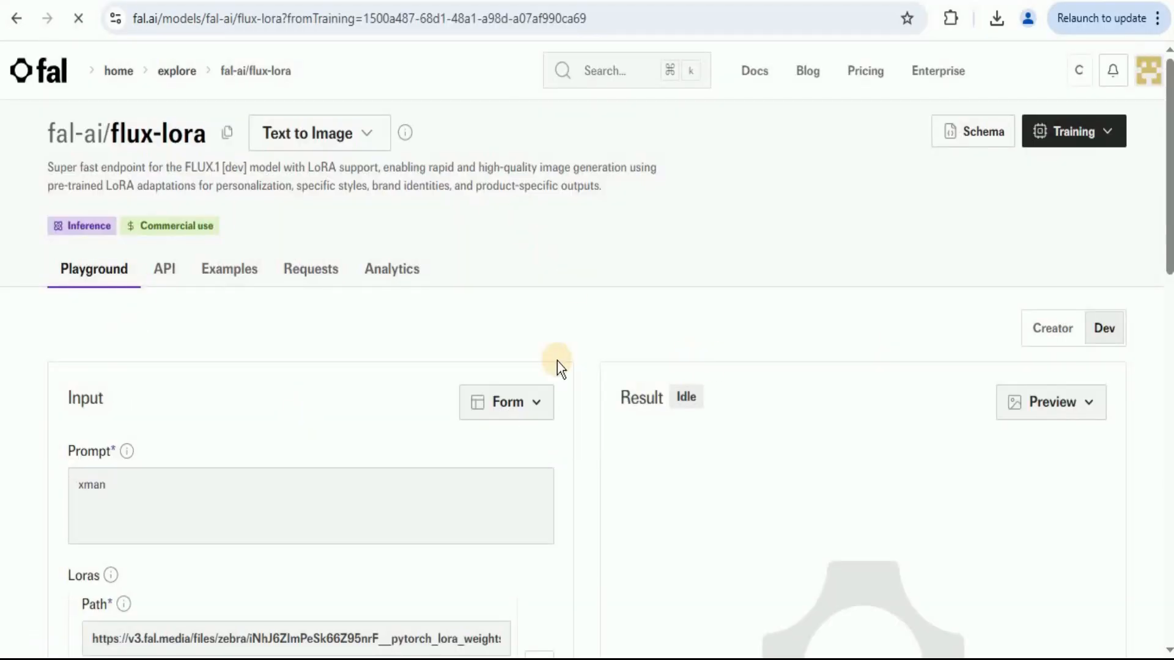
scroll(353, 384, "down", 3)
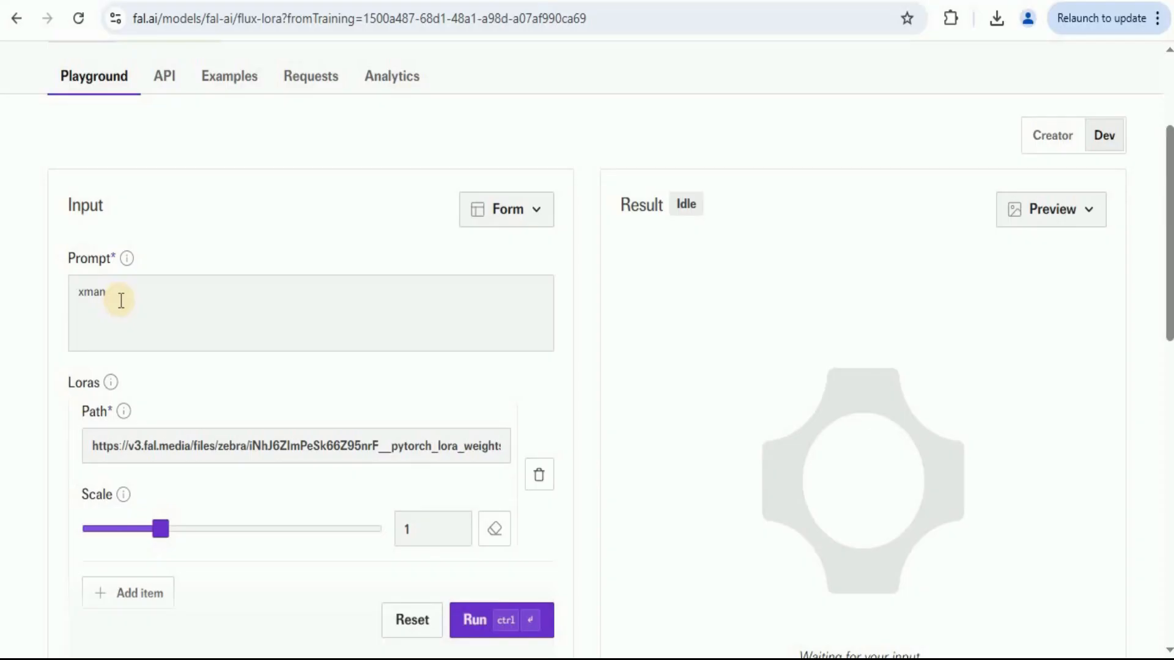
left_click(160, 294)
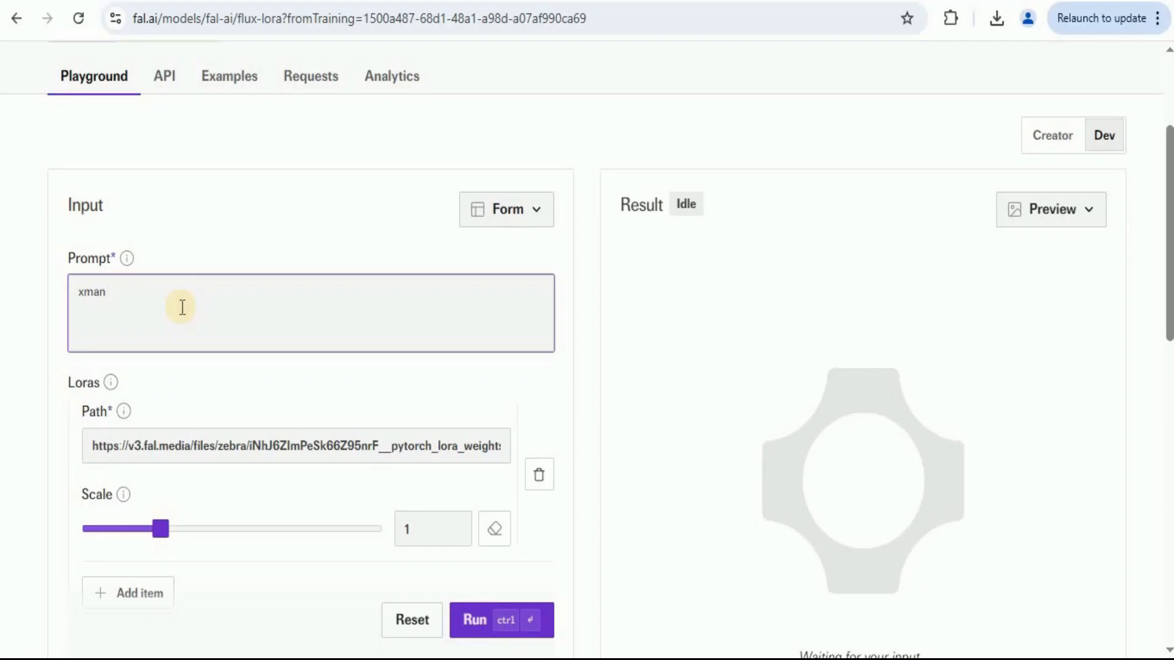
type("wearing a puffer jacket while enjoying the snow in Alaska")
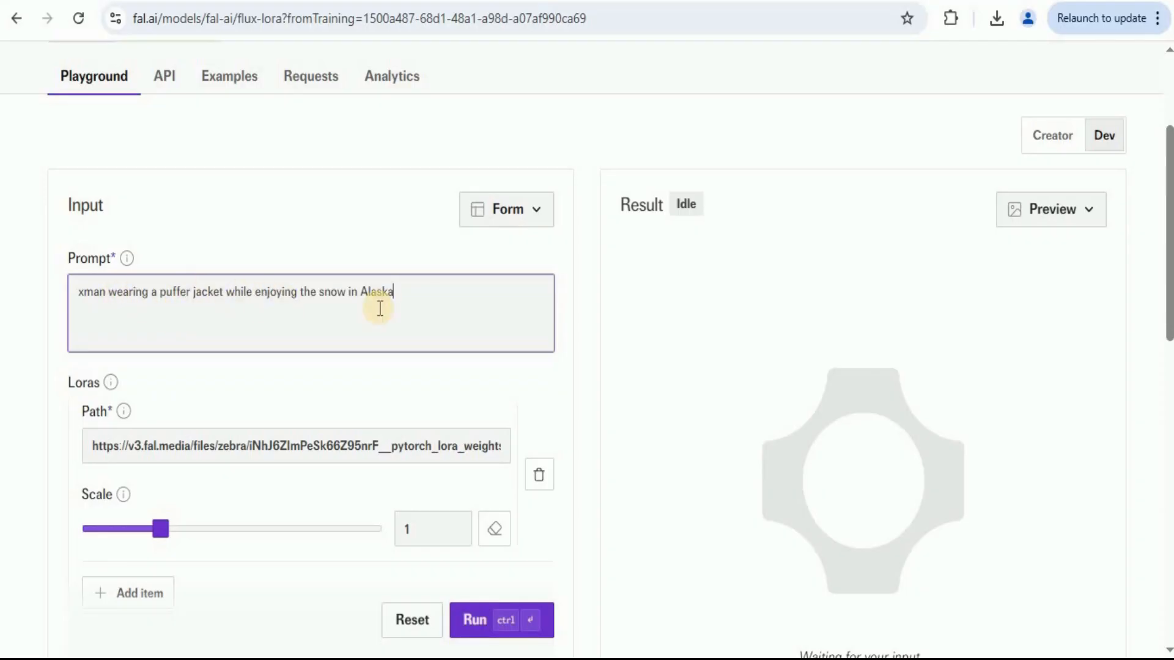
left_click(470, 623)
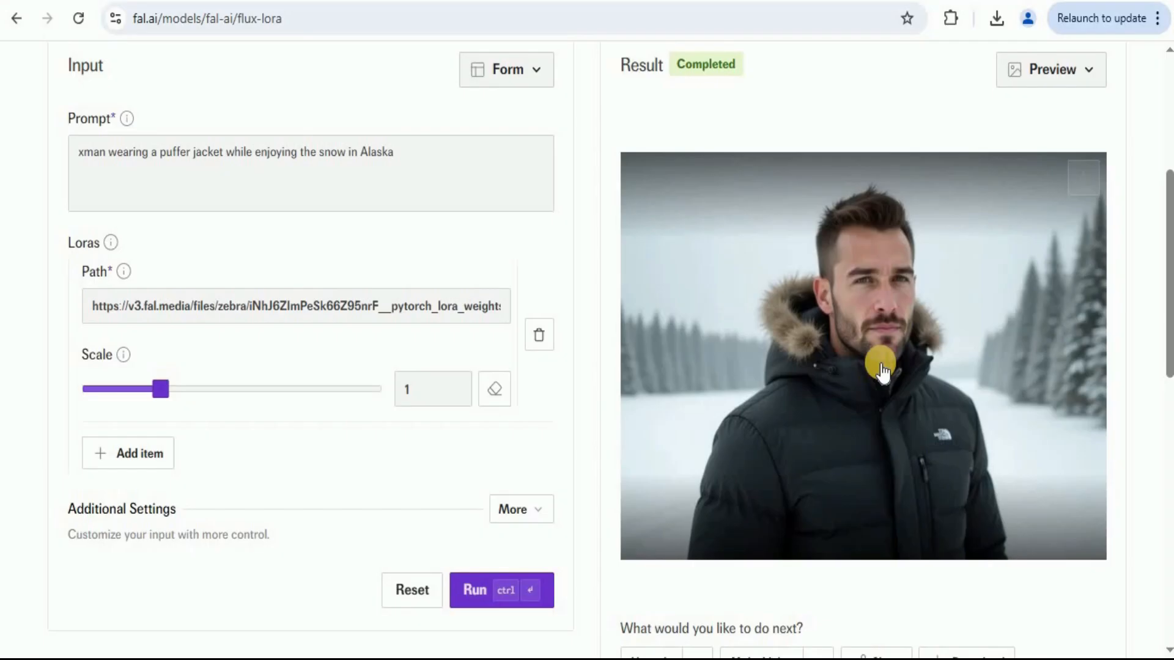
- Change the prompt to "xman in a sunglasses enjoying the beach while sipping margarita" and generate another image
scroll(621, 188, "up", 1)
left_click_drag(413, 250, 113, 243)
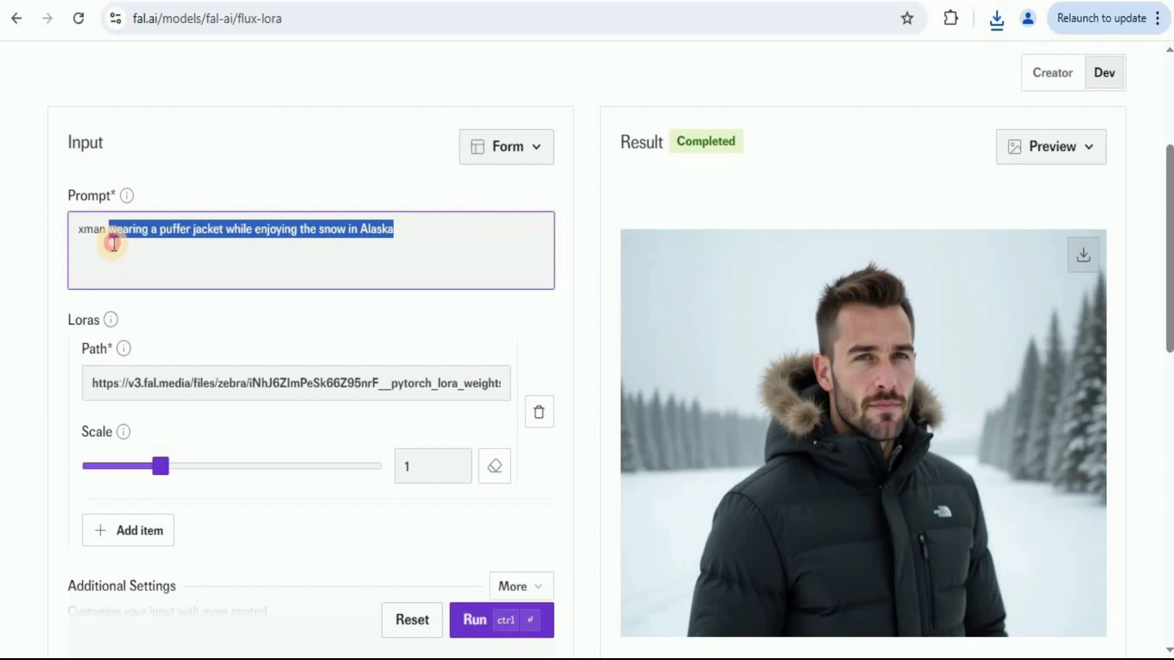
key("BackSpace")
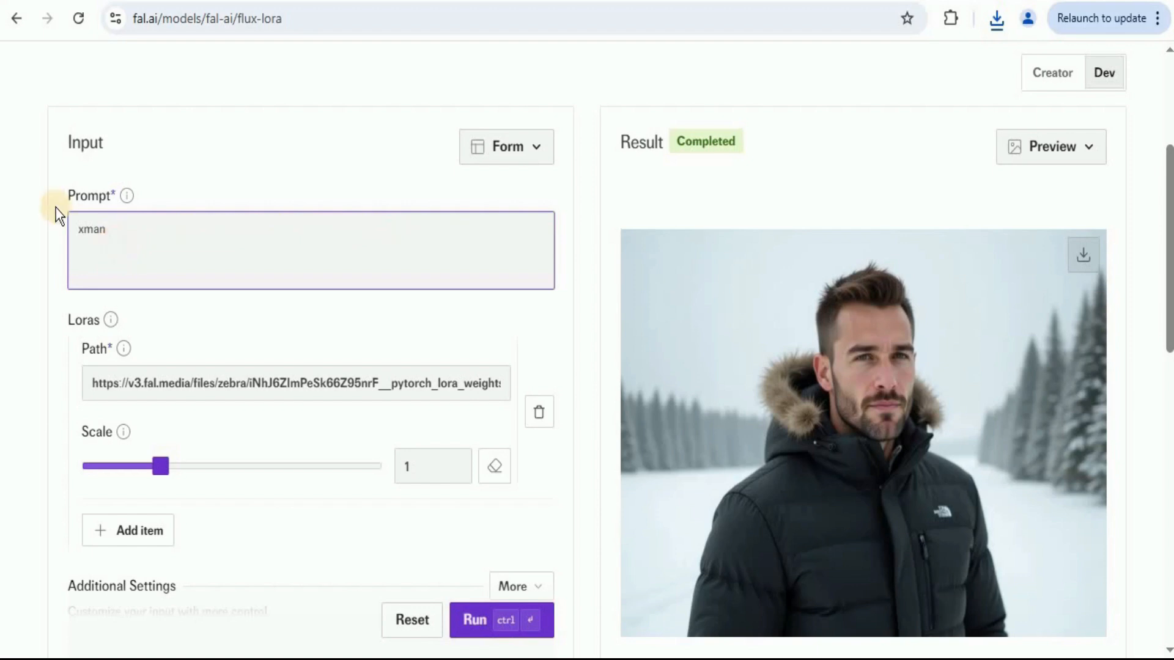
type("in a sunglasses enjoying the beach while sipping margarita")
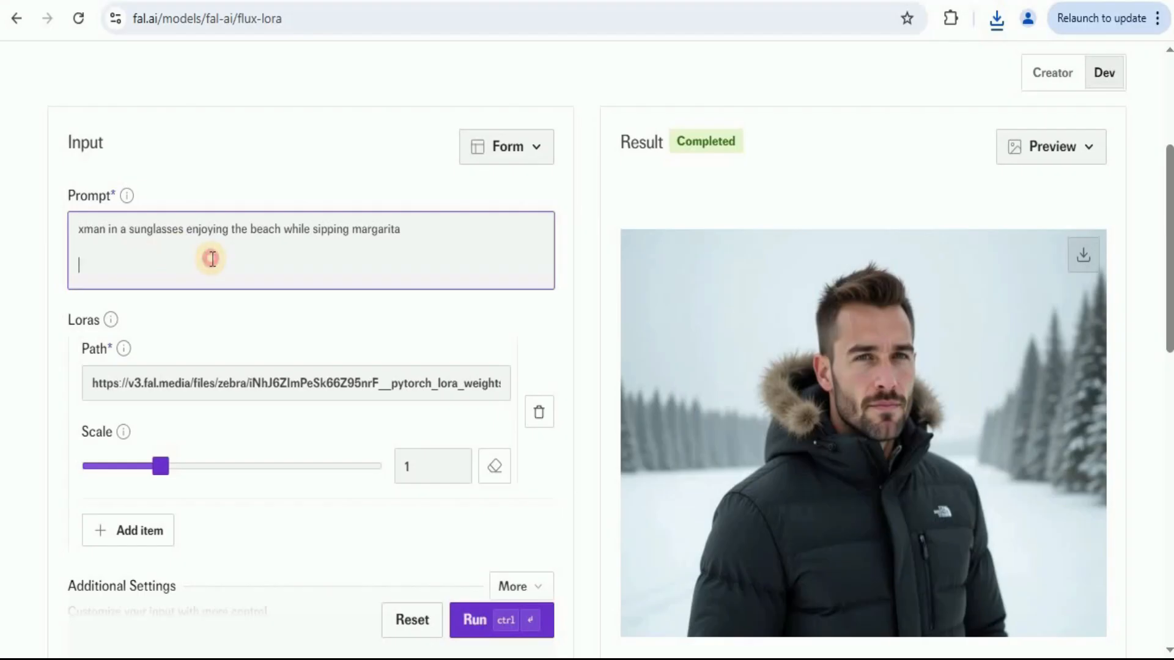
left_click(476, 627)
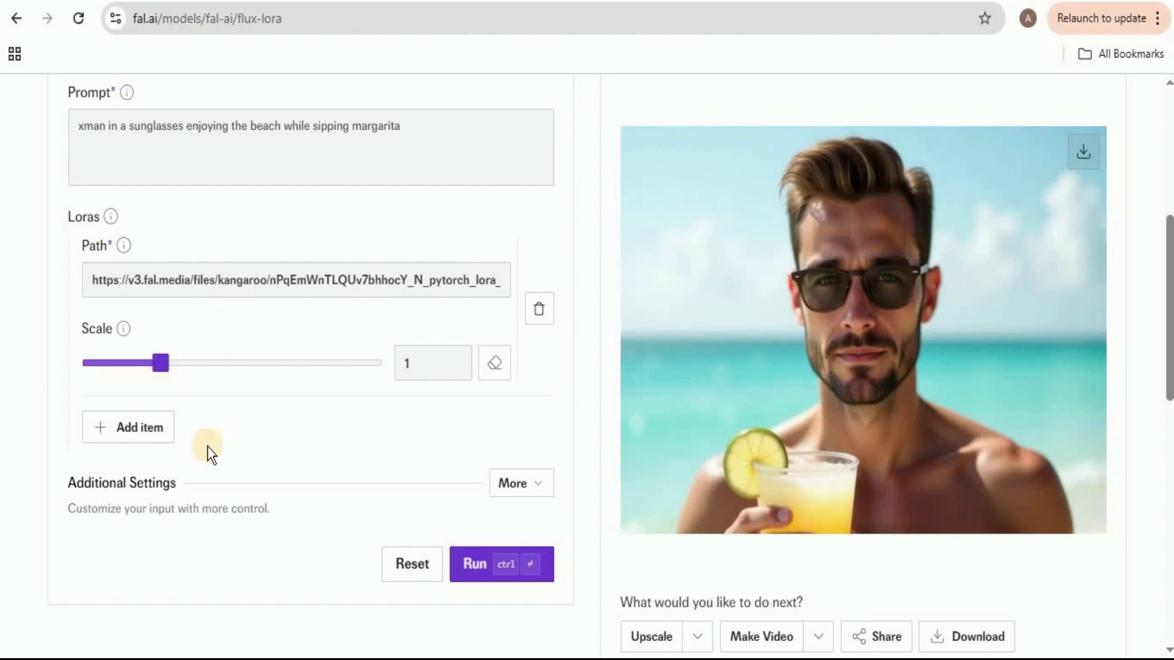
- Examine the additional generation settings, from image size, inference steps, seed and guidance scale to number of images, safety checker and output format
left_click(536, 497)
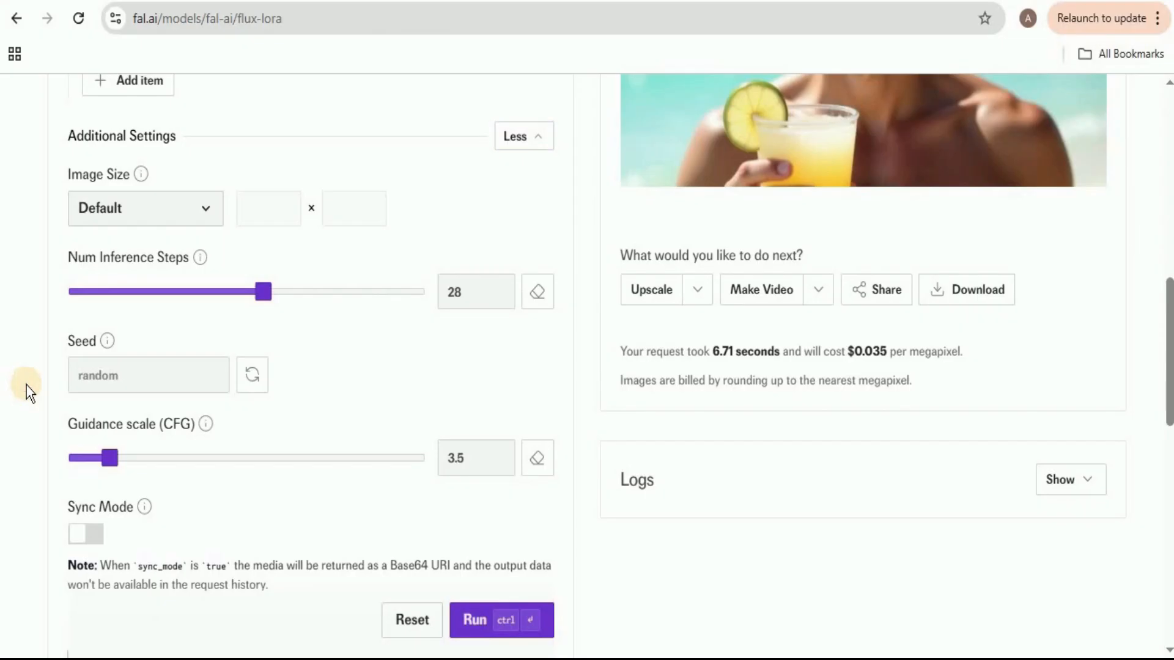
scroll(27, 385, "down", 2)
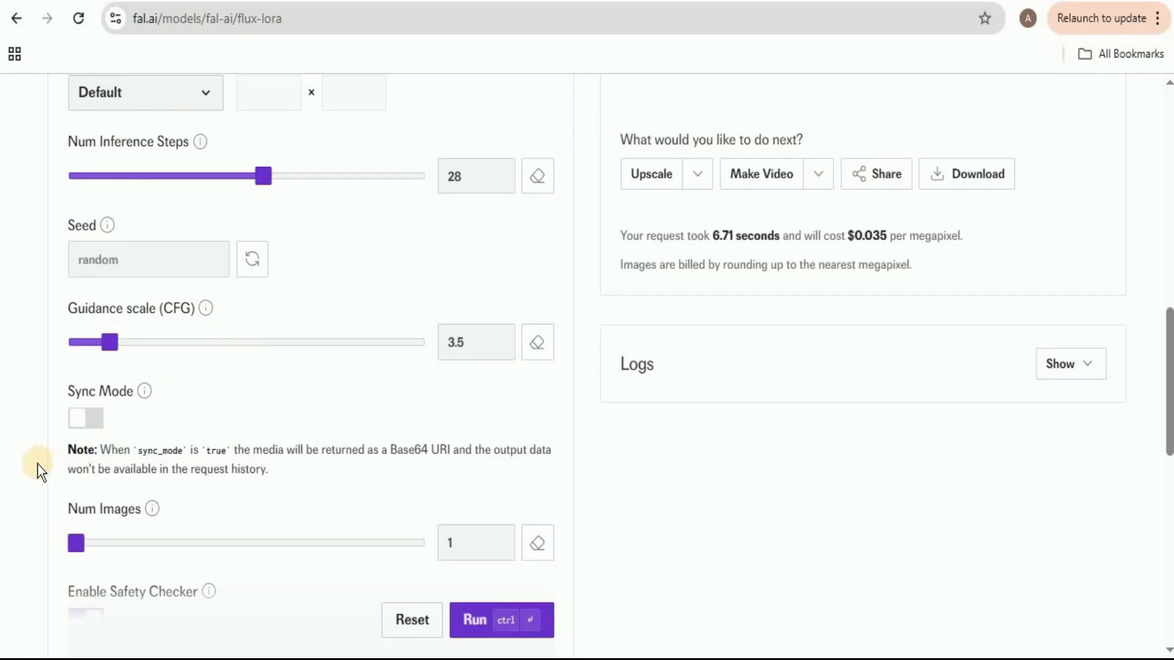
scroll(38, 464, "down", 1)
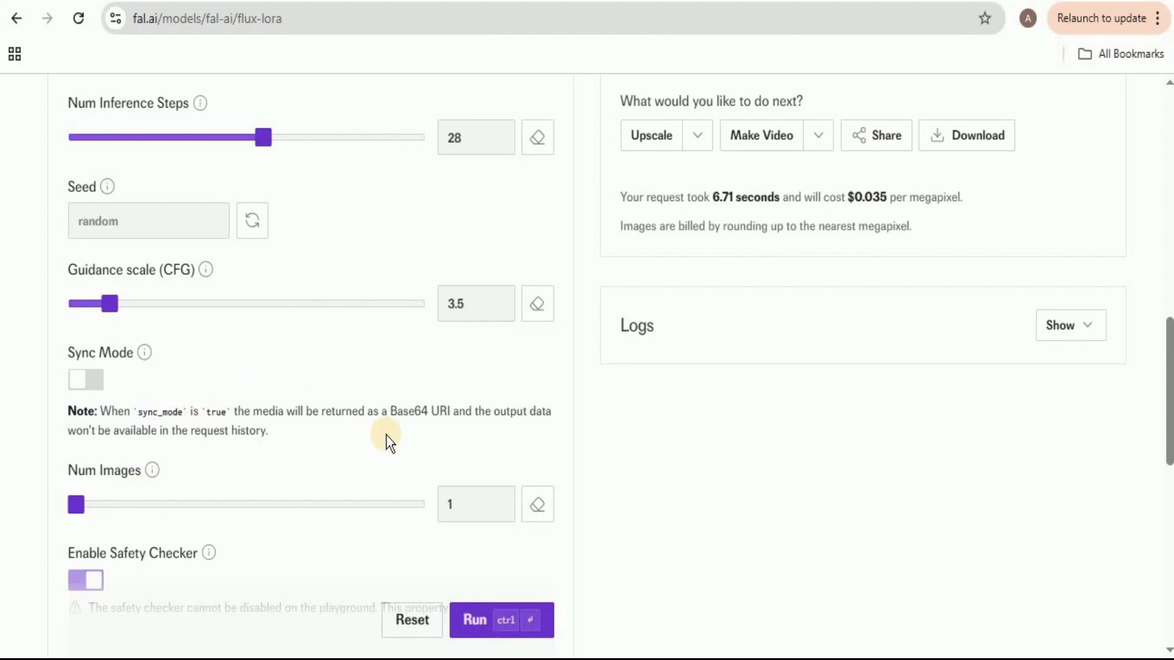
scroll(386, 440, "down", 3)
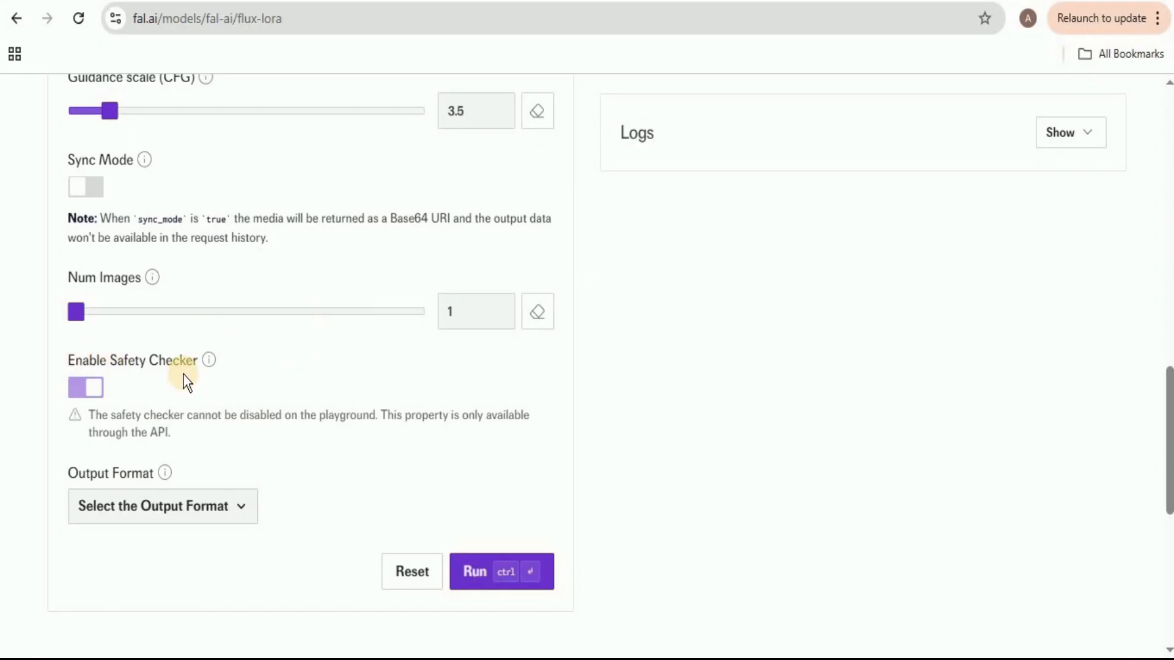
scroll(183, 375, "up", 8)
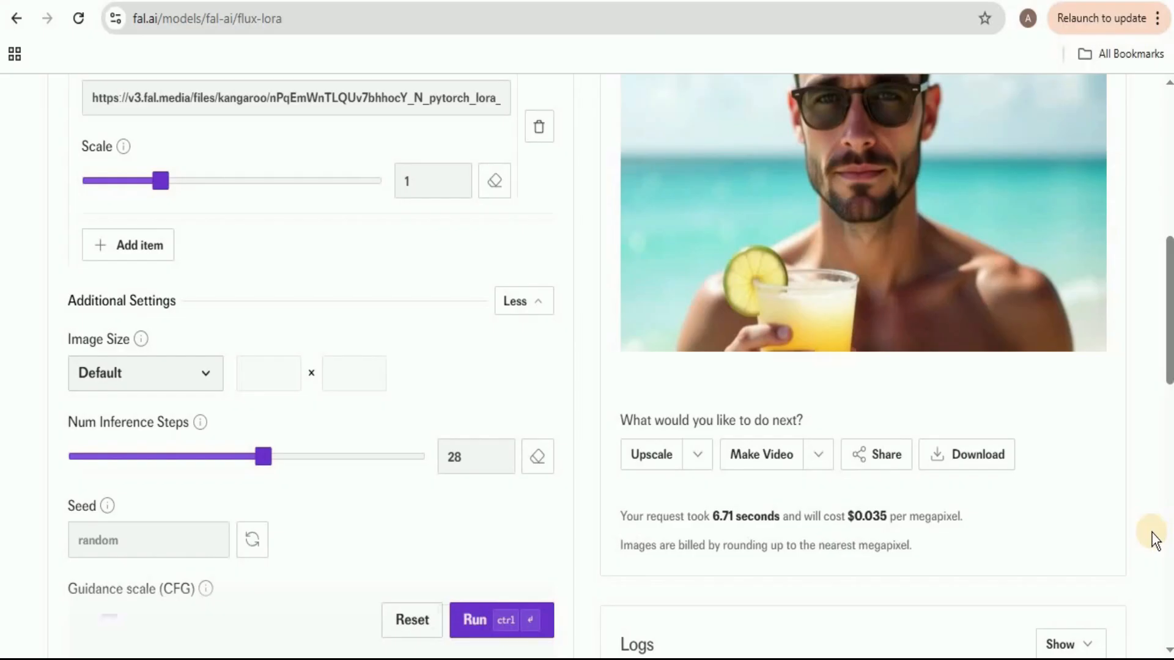
scroll(1153, 539, "up", 8)
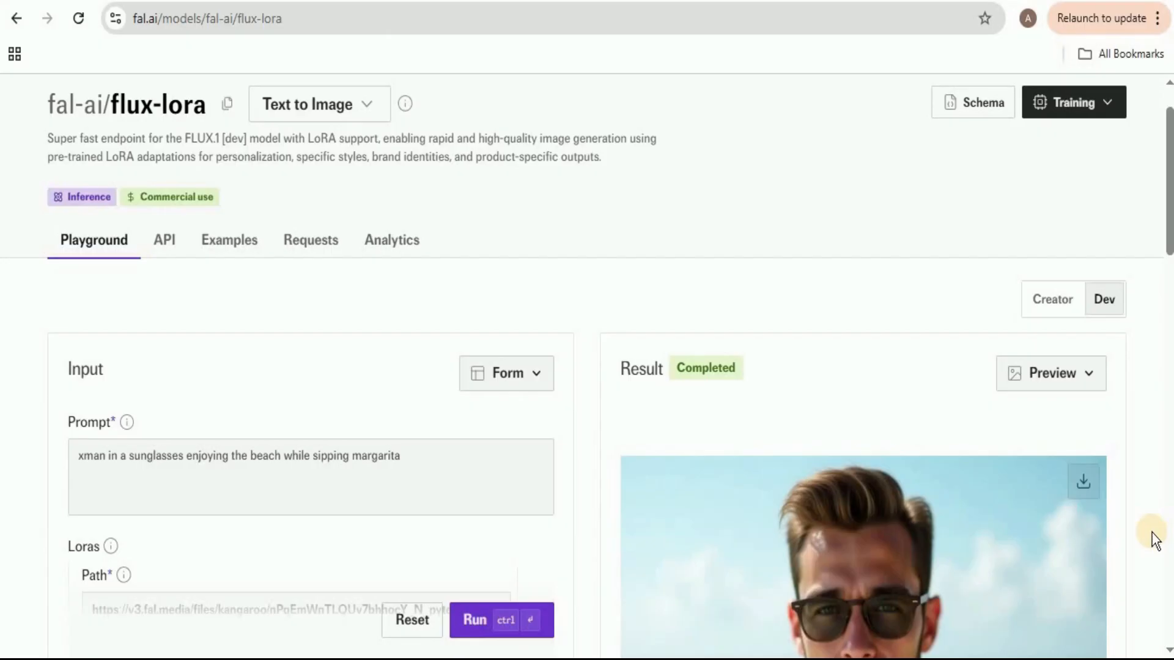